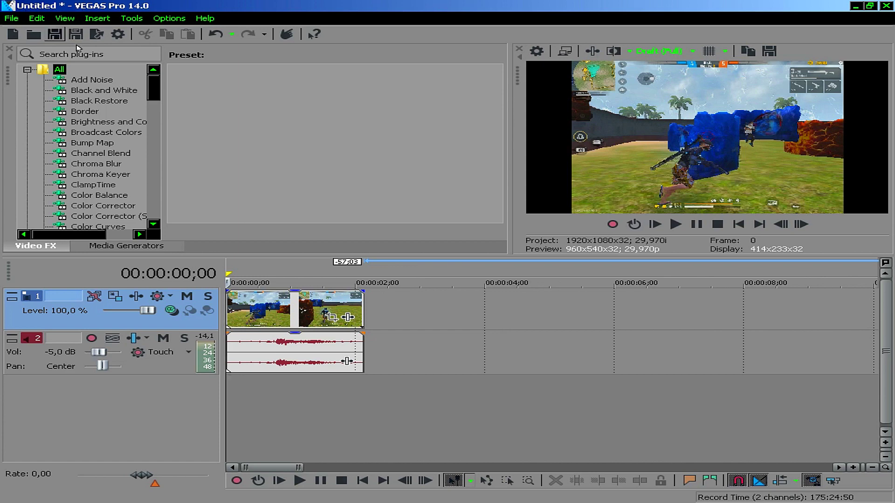
# - Place the playhead at 00:00:01;04 and widen the video preview area
pyautogui.scroll(3, 331, 413)
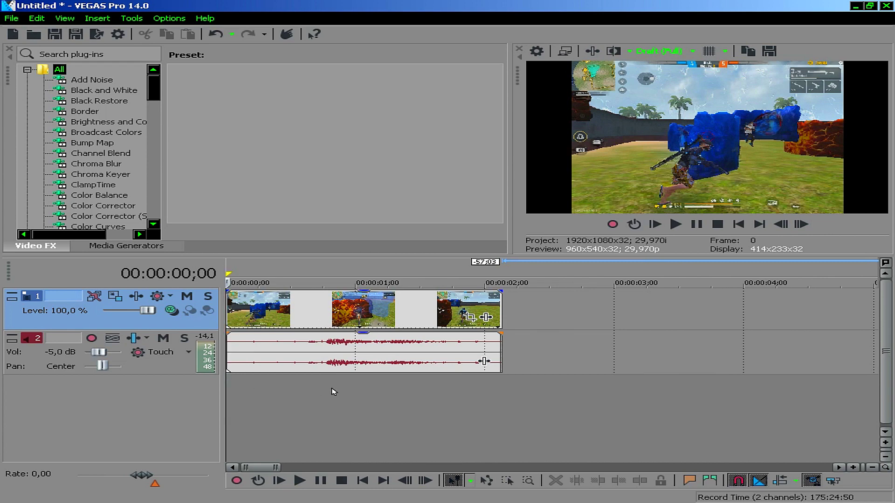
pyautogui.click(372, 393)
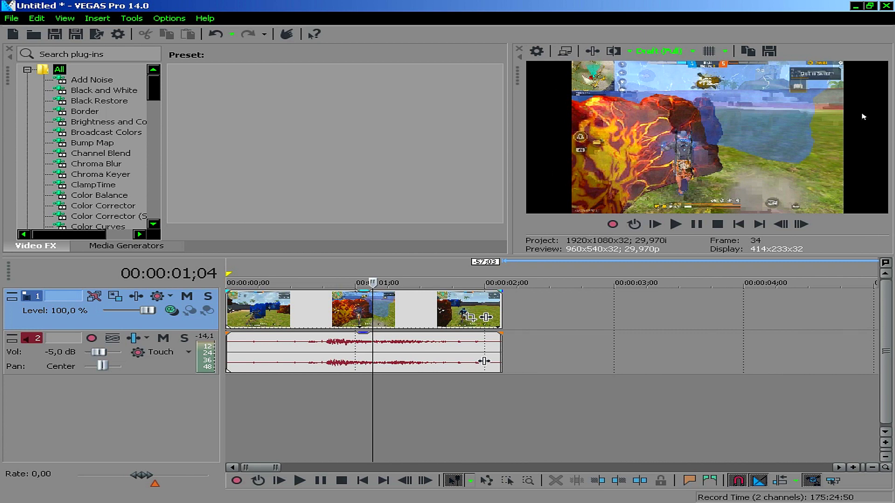
pyautogui.moveTo(507, 112); pyautogui.dragTo(482, 122)
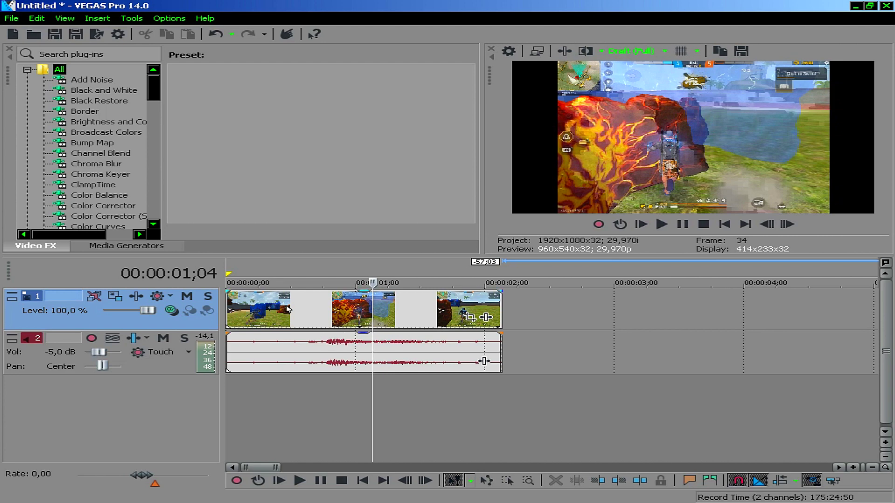
# - In the video clip's properties, disable resampling and turn off Maintain aspect ratio
pyautogui.click(247, 309)
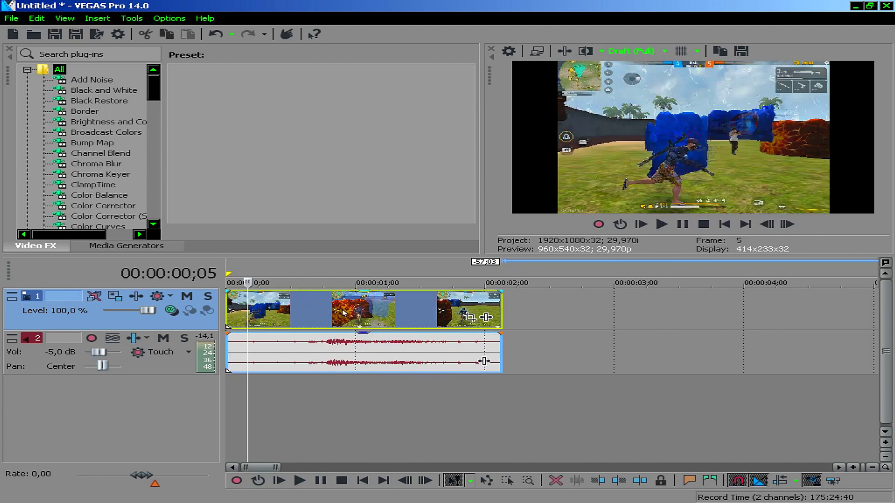
pyautogui.rightClick(361, 308)
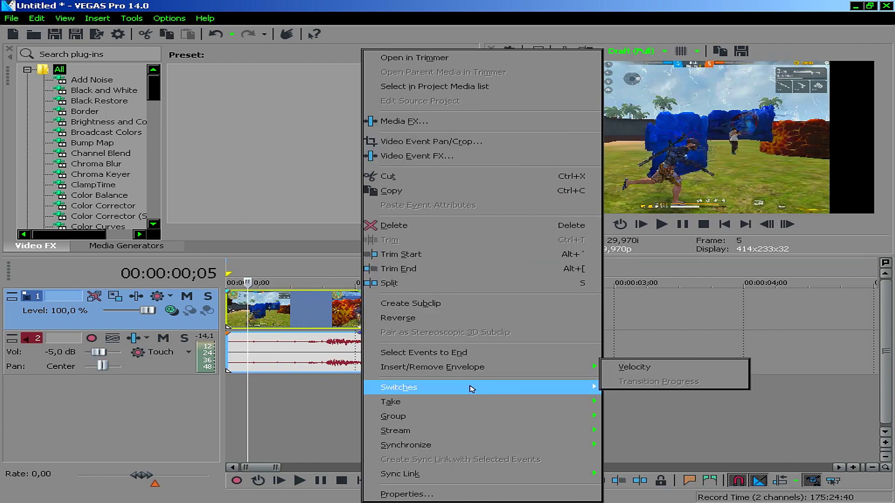
pyautogui.click(401, 495)
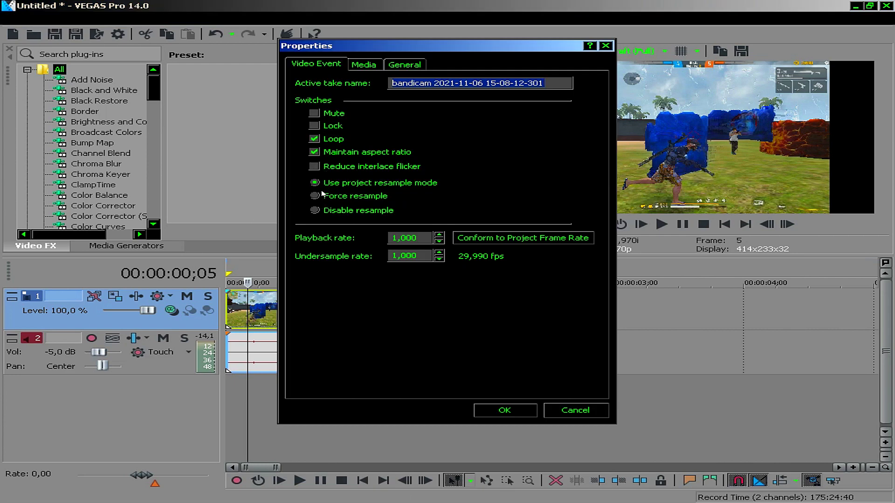
pyautogui.click(319, 211)
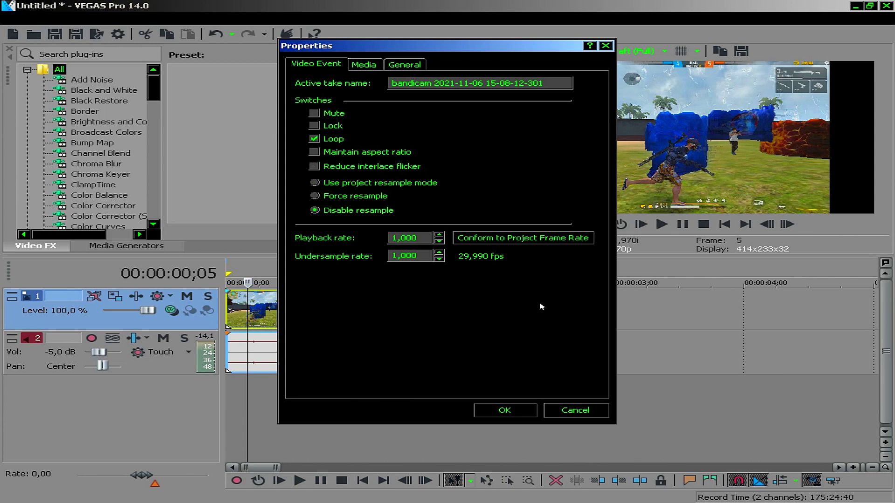
pyautogui.click(504, 409)
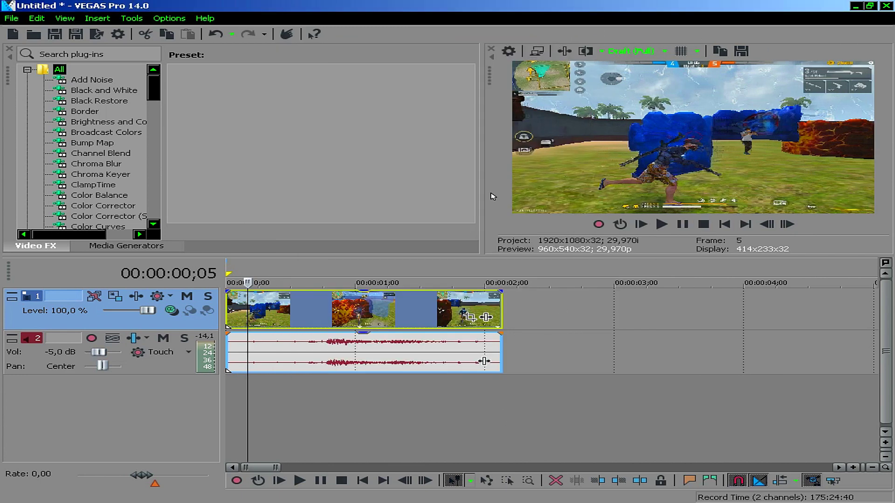
pyautogui.click(537, 51)
pyautogui.scroll(5, 418, 389)
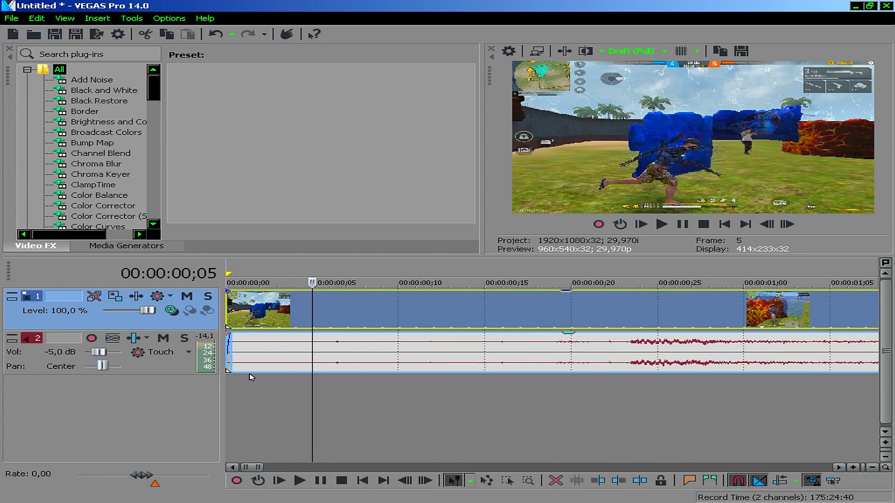
pyautogui.scroll(-3, 445, 394)
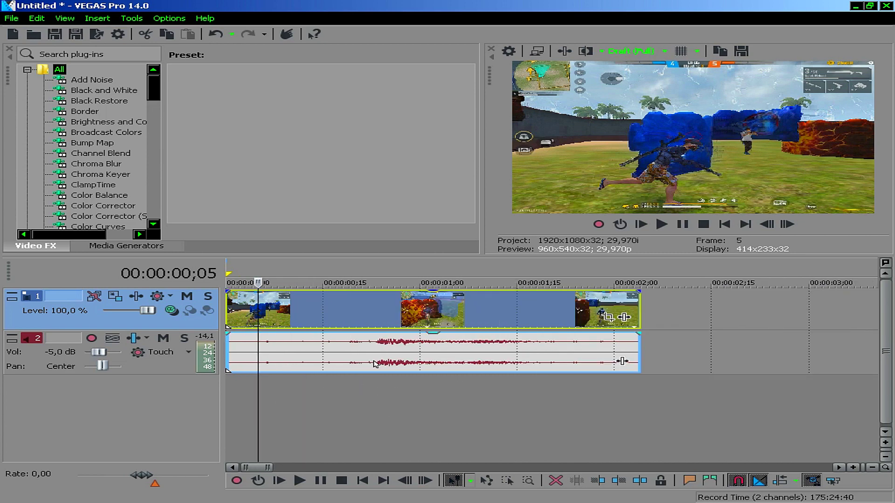
pyautogui.scroll(-2, 433, 408)
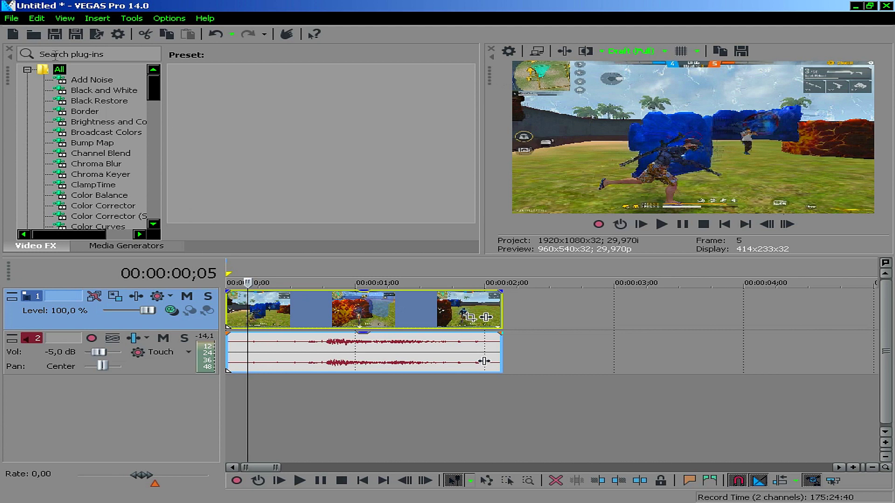
pyautogui.click(81, 52)
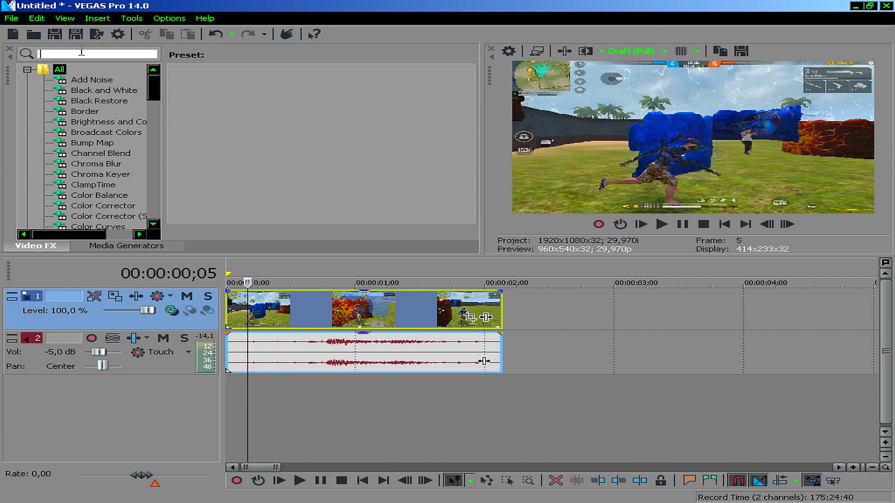
pyautogui.write('c')
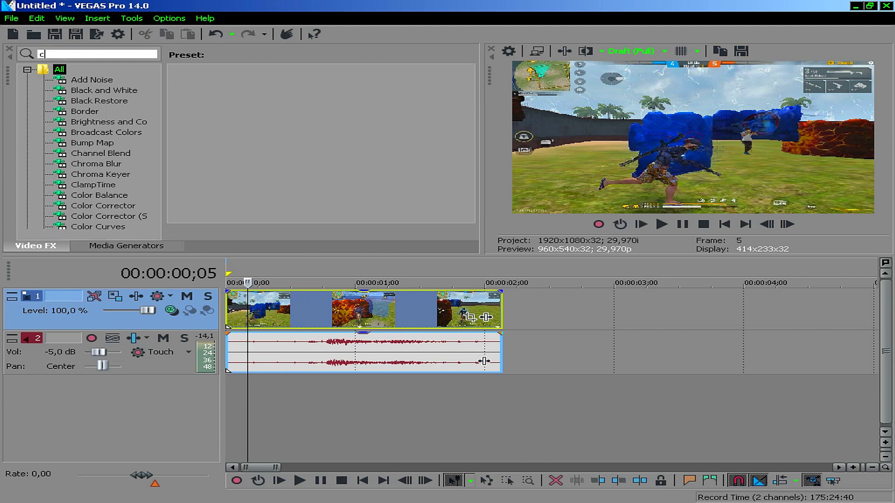
pyautogui.write('olor')
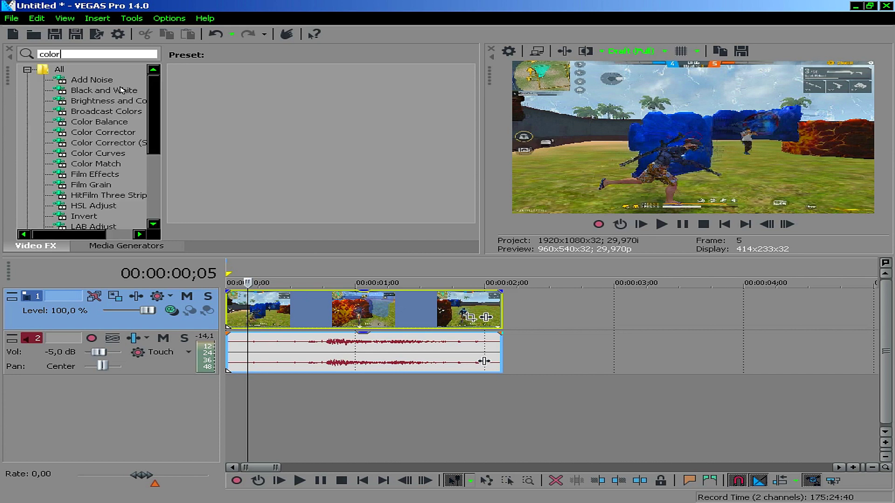
pyautogui.press('BackSpace')
pyautogui.press('BackSpace')
pyautogui.press('BackSpace')
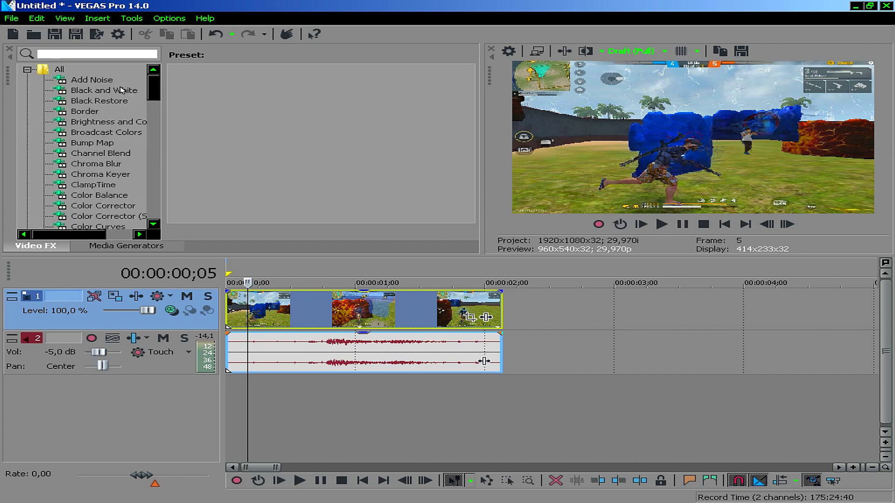
# - Apply the default Color Corrector effect to video track 1
pyautogui.scroll(-3, 158, 84)
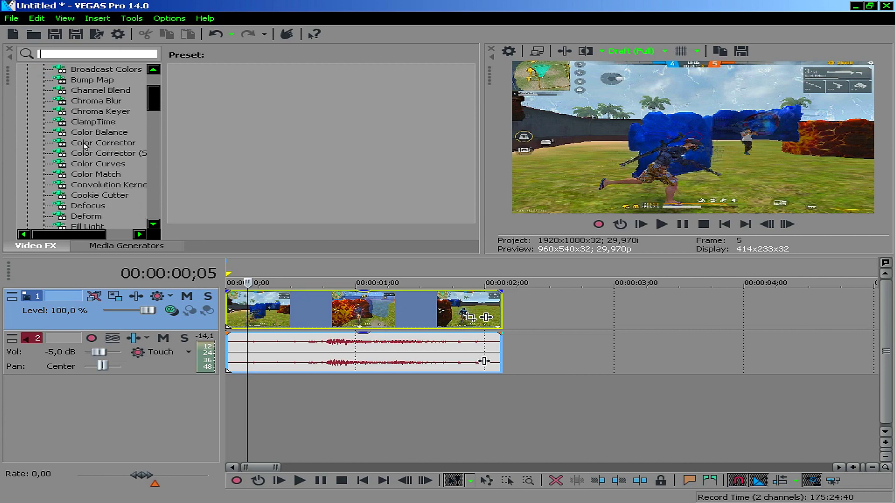
pyautogui.click(110, 146)
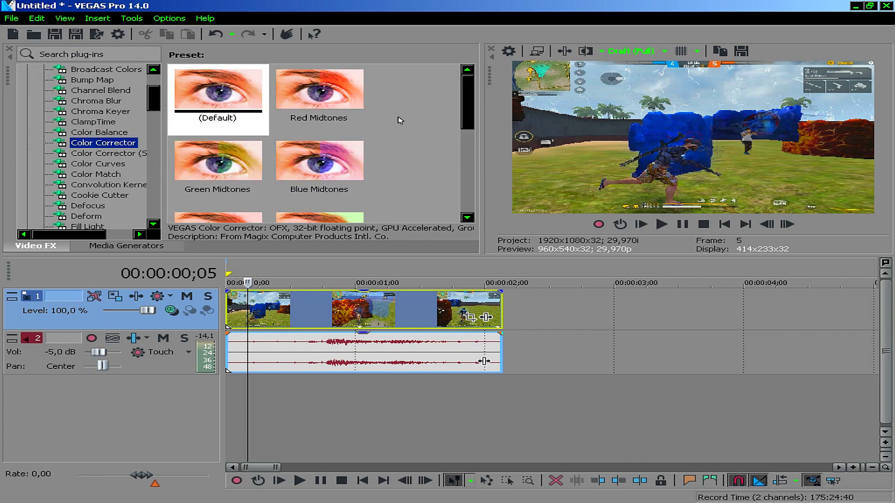
pyautogui.click(221, 93)
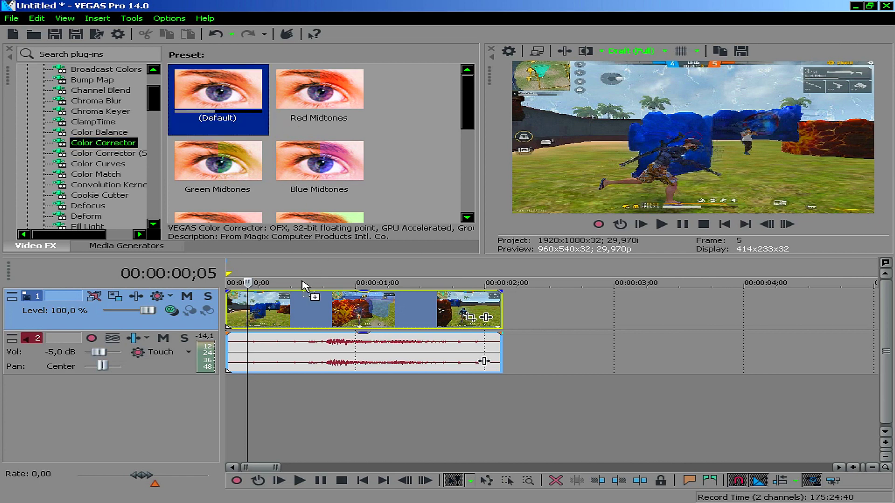
pyautogui.moveTo(209, 99); pyautogui.dragTo(309, 318)
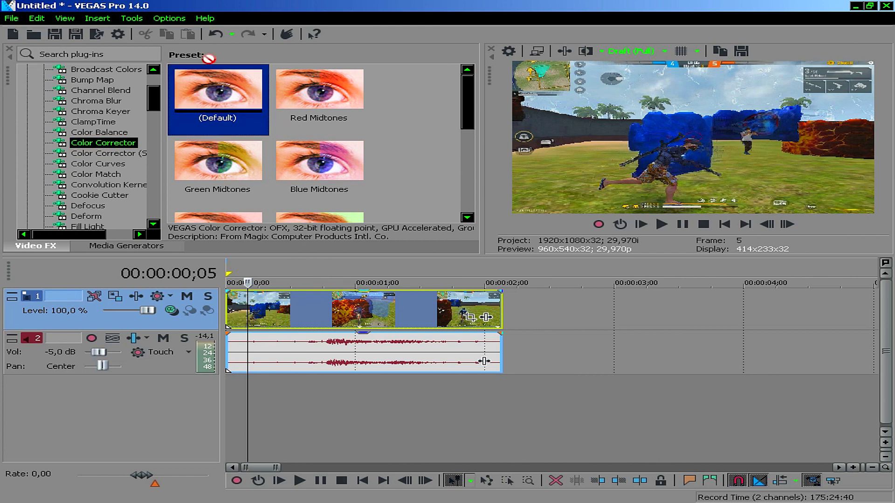
pyautogui.moveTo(252, 90); pyautogui.dragTo(56, 313)
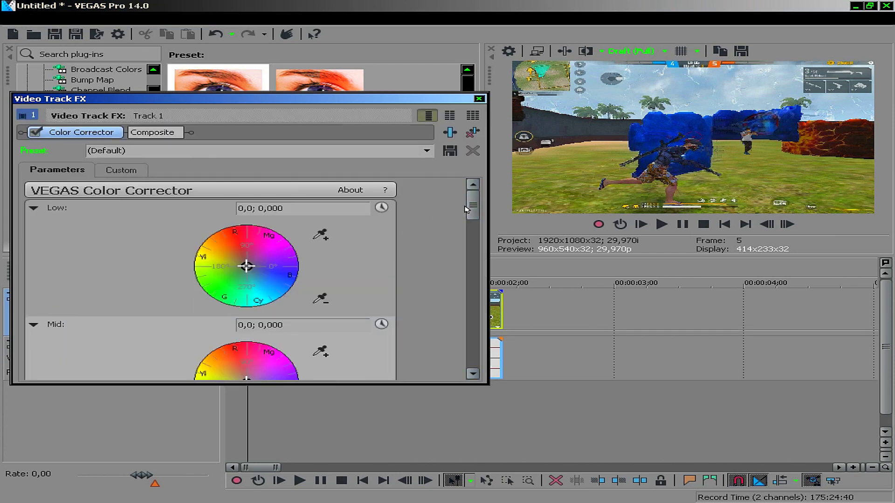
# - Set the Color Corrector's saturation to 1,500 for video track 1
pyautogui.moveTo(383, 103); pyautogui.dragTo(434, 101)
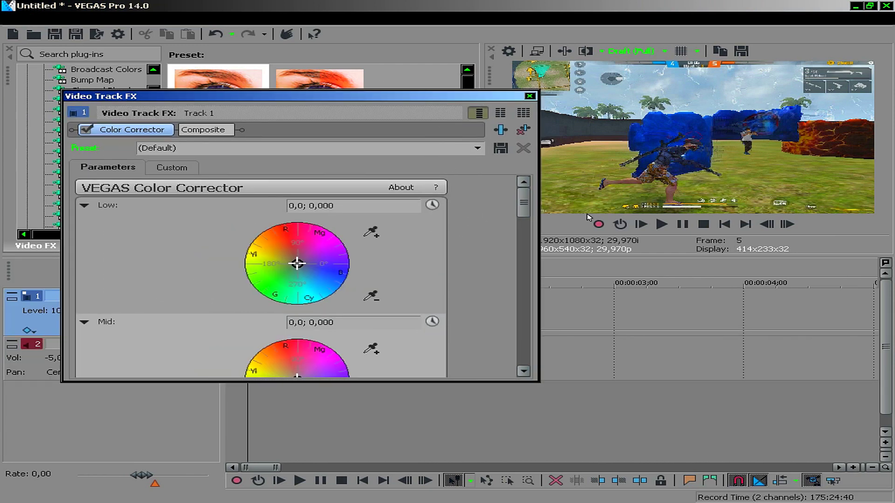
pyautogui.moveTo(524, 202); pyautogui.dragTo(512, 389)
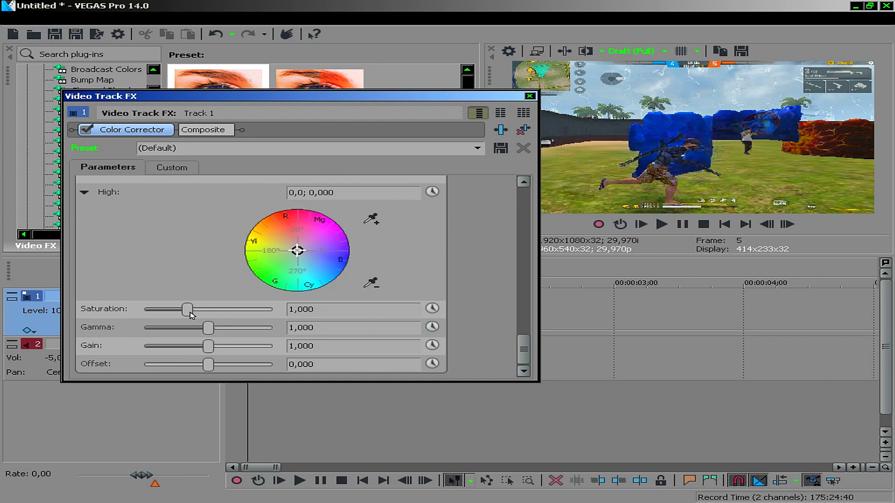
pyautogui.moveTo(192, 315)
pyautogui.mouseDown()
pyautogui.moveTo(209, 316)
pyautogui.moveTo(184, 316)
pyautogui.mouseUp()
pyautogui.moveTo(213, 315); pyautogui.dragTo(209, 315)
pyautogui.click(206, 148)
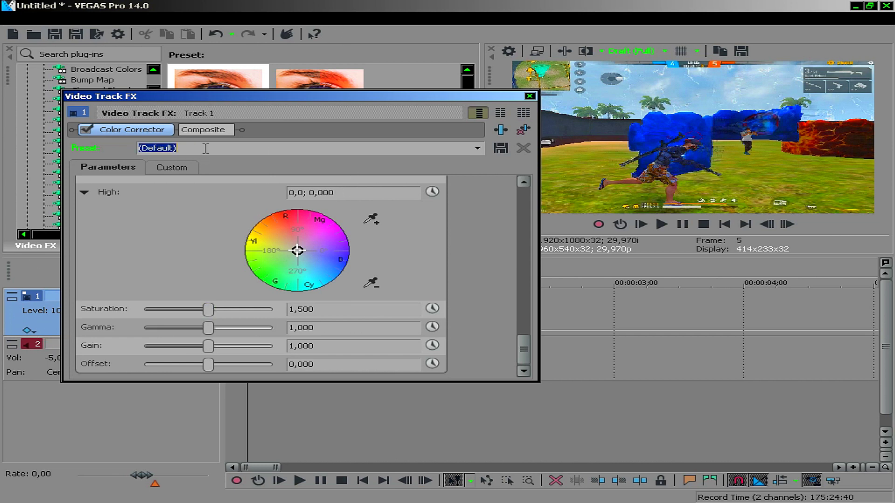
pyautogui.press('BackSpace')
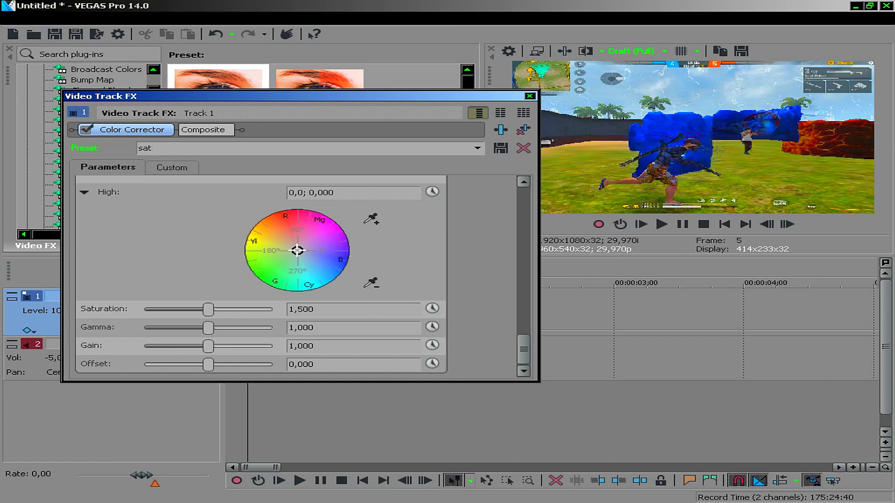
pyautogui.press('BackSpace')
pyautogui.press('BackSpace')
pyautogui.press('BackSpace')
pyautogui.press('BackSpace')
pyautogui.press('BackSpace')
pyautogui.press('BackSpace')
pyautogui.press('BackSpace')
# - Close the track effect settings and look through the Color Corrector presets, including the custom ones named 1 and Saturação Braba
pyautogui.click(530, 96)
pyautogui.scroll(-5, 317, 140)
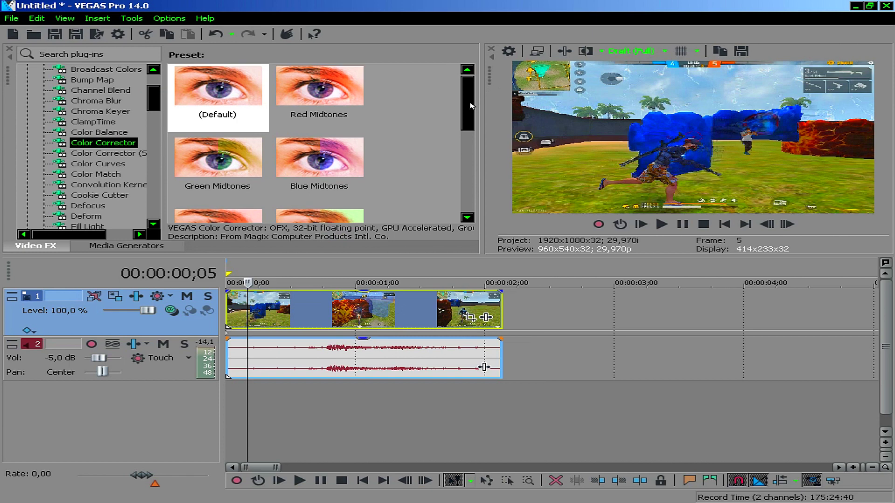
pyautogui.click(86, 134)
pyautogui.click(92, 144)
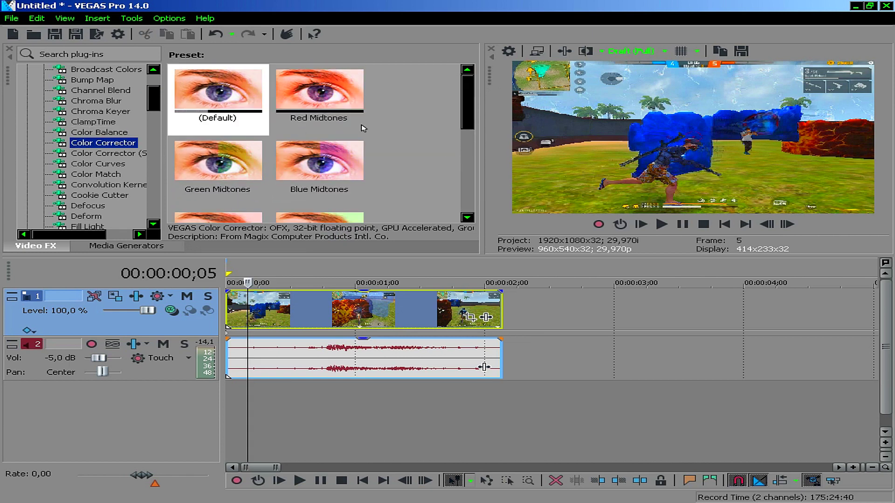
pyautogui.scroll(-5, 219, 159)
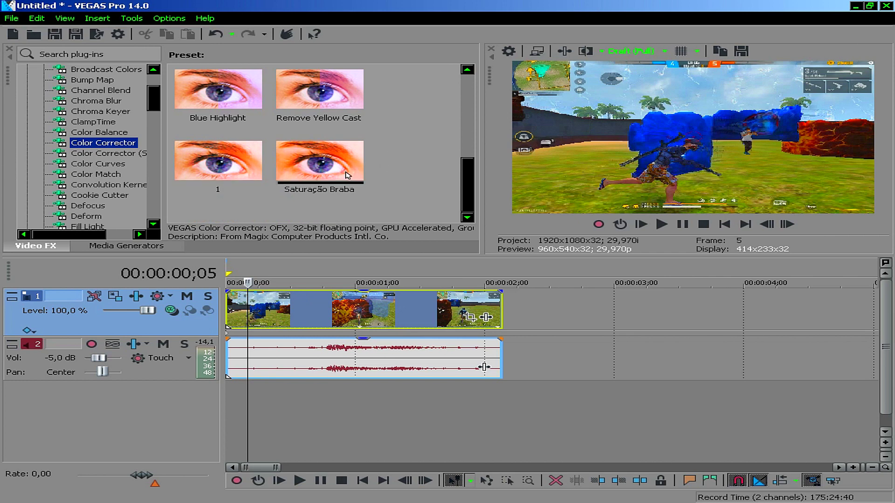
pyautogui.click(206, 177)
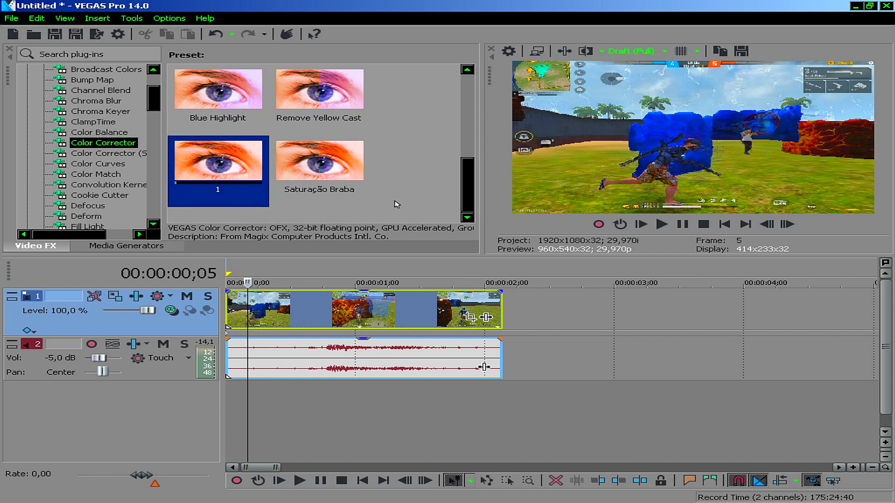
pyautogui.scroll(5, 470, 115)
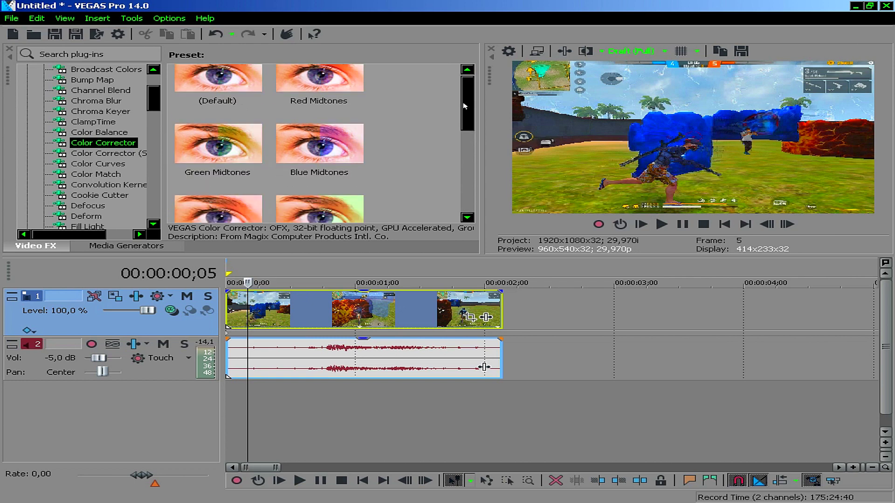
pyautogui.scroll(2, 155, 99)
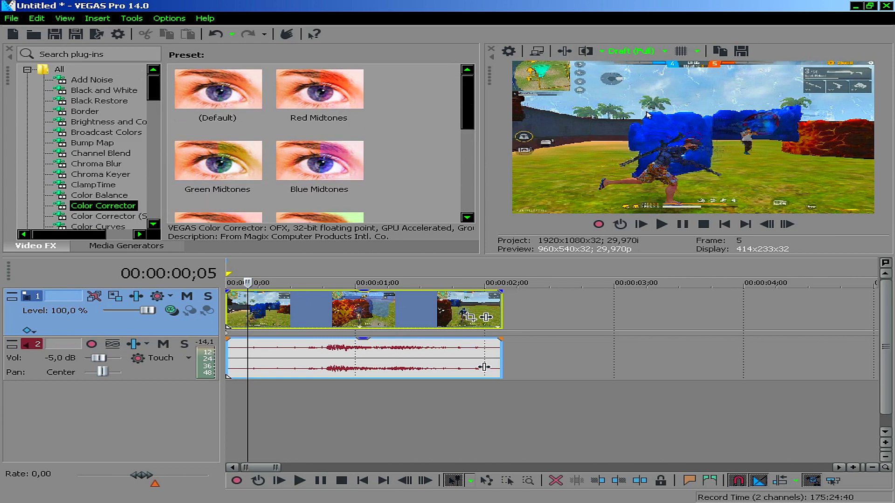
# - Enlarge the video preview area in width and height
pyautogui.moveTo(480, 144); pyautogui.dragTo(388, 144)
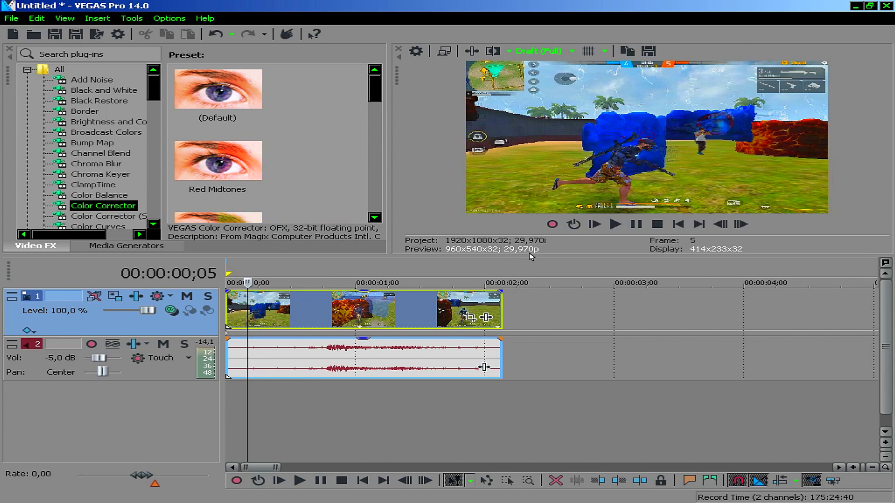
pyautogui.moveTo(530, 256); pyautogui.dragTo(531, 259)
# - Apply the default Sharpen effect to video track 1 and set its amount to 0,600
pyautogui.moveTo(154, 89); pyautogui.dragTo(158, 174)
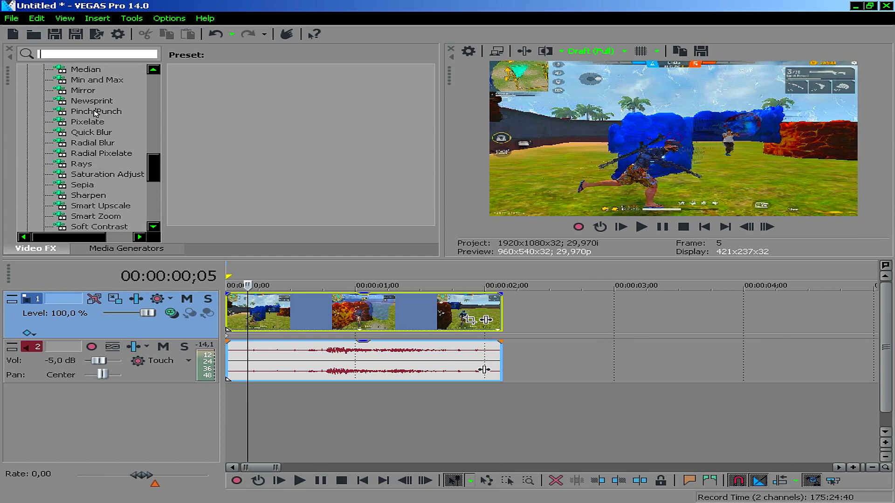
pyautogui.click(80, 197)
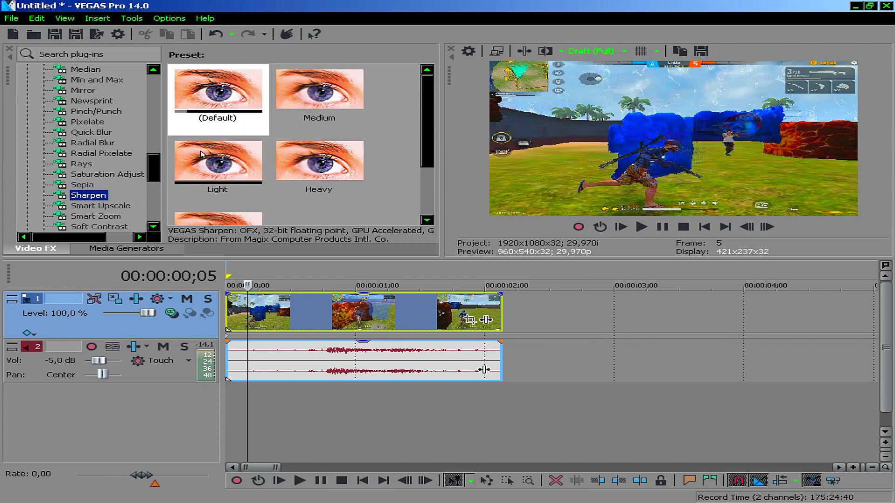
pyautogui.moveTo(208, 94); pyautogui.dragTo(91, 321)
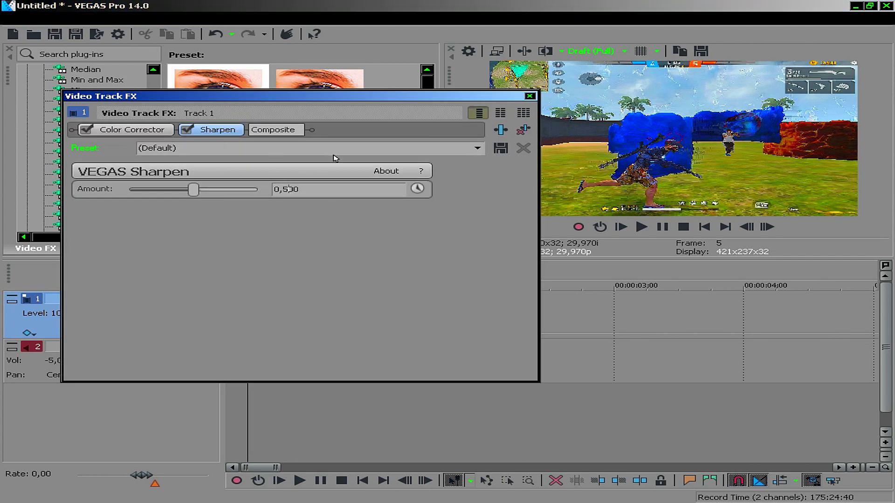
pyautogui.press('BackSpace')
pyautogui.write('6')
pyautogui.click(470, 150)
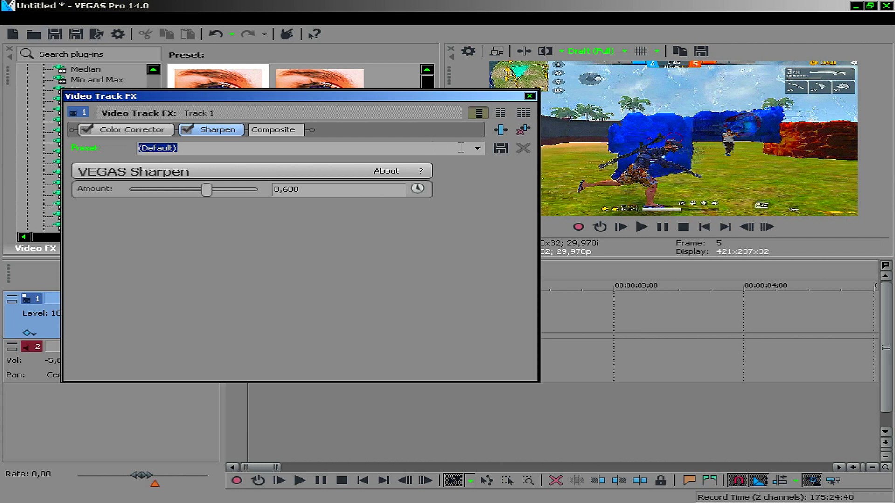
# - Enter a custom preset name for the Sharpen settings and close the track effect settings
pyautogui.write('1')
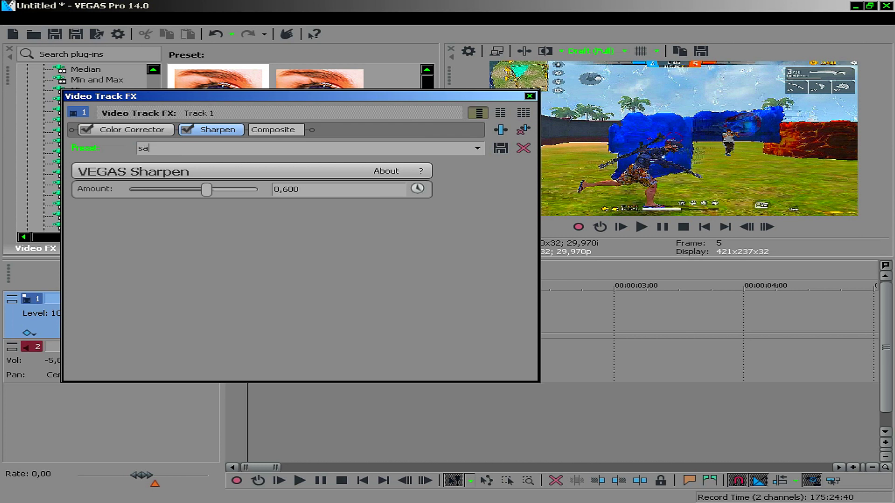
pyautogui.press('BackSpace')
pyautogui.write('ni')
pyautogui.click(530, 96)
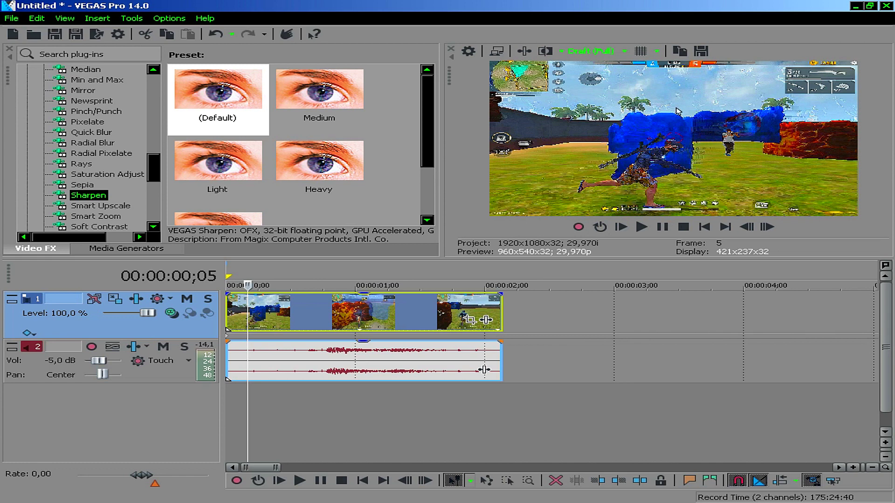
# - Set the video preview quality to Best (Full)
pyautogui.click(603, 52)
pyautogui.click(606, 52)
pyautogui.click(606, 52)
pyautogui.moveTo(601, 67)
pyautogui.click(606, 48)
pyautogui.click(616, 52)
pyautogui.moveTo(607, 67)
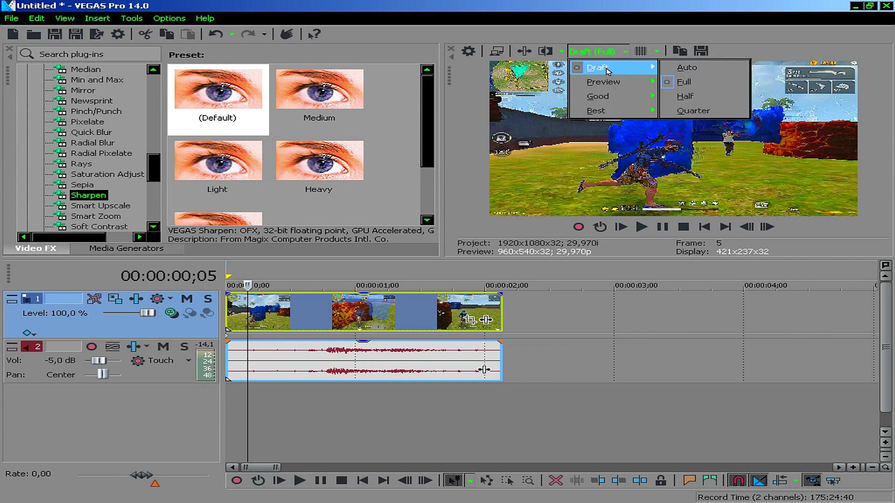
pyautogui.moveTo(602, 111)
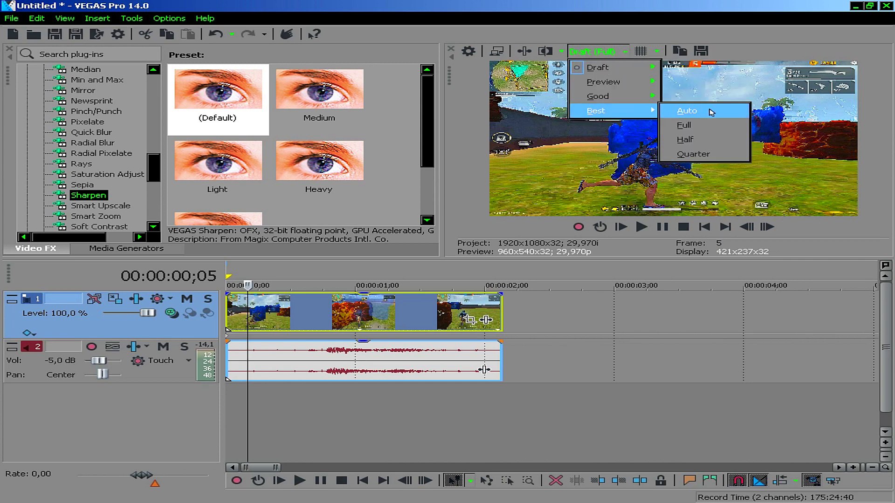
pyautogui.click(686, 125)
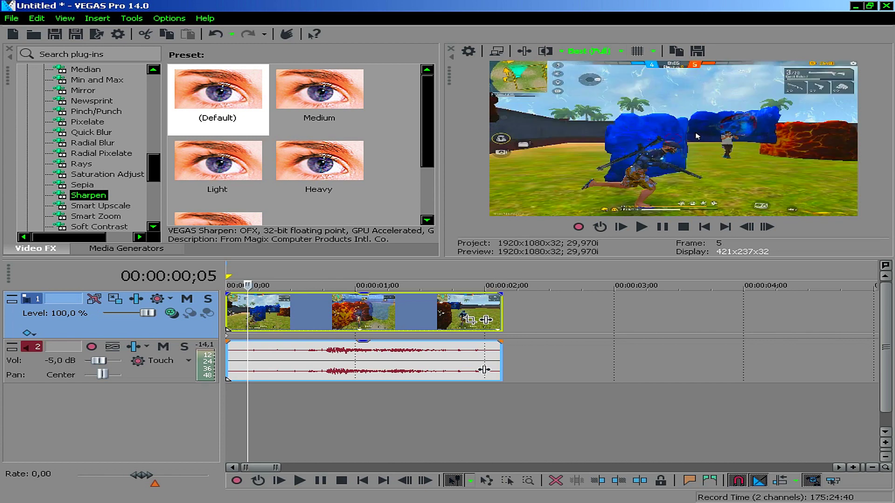
# - Switch the video preview quality back to Draft (Full)
pyautogui.click(585, 51)
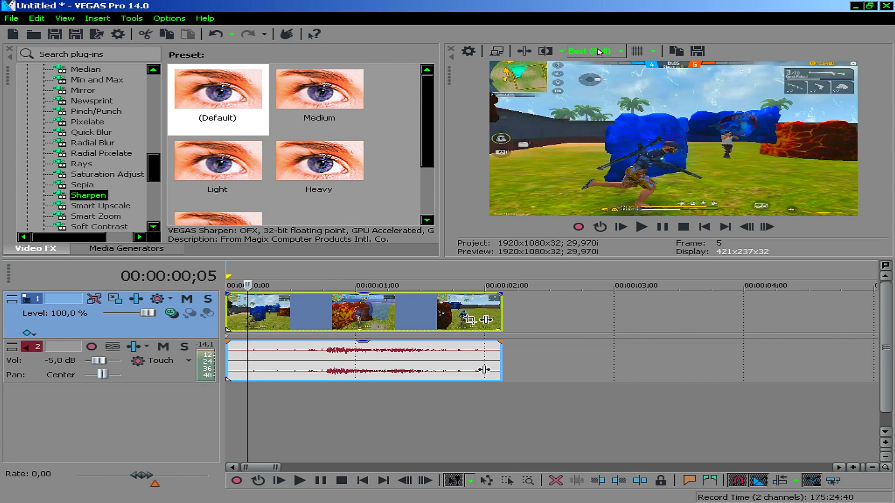
pyautogui.moveTo(616, 90)
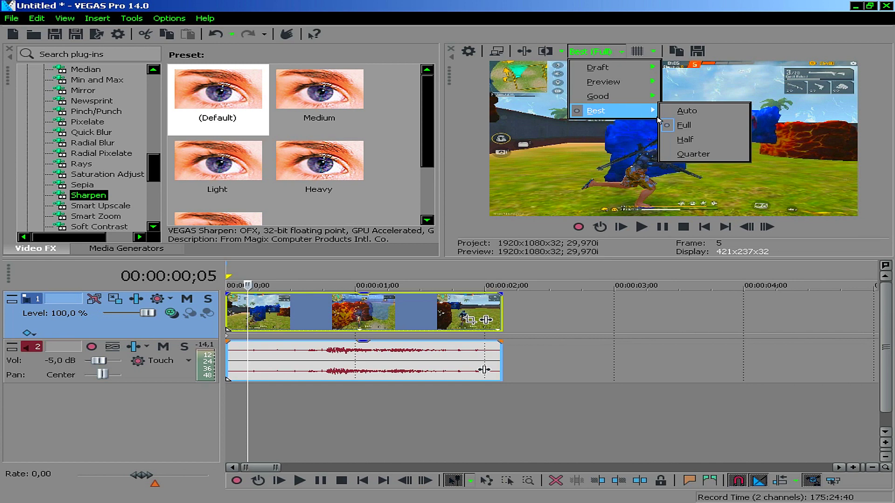
pyautogui.click(635, 140)
pyautogui.click(590, 51)
pyautogui.moveTo(597, 66)
pyautogui.click(694, 83)
# - Deselect the gameplay clip and move the cursor to the start of the timeline
pyautogui.click(410, 313)
pyautogui.click(330, 312)
pyautogui.click(382, 317)
pyautogui.click(228, 419)
# - Add the default Unsharp Mask effect twice to video track 1, keeping the amount at 0,600
pyautogui.scroll(-2, 158, 189)
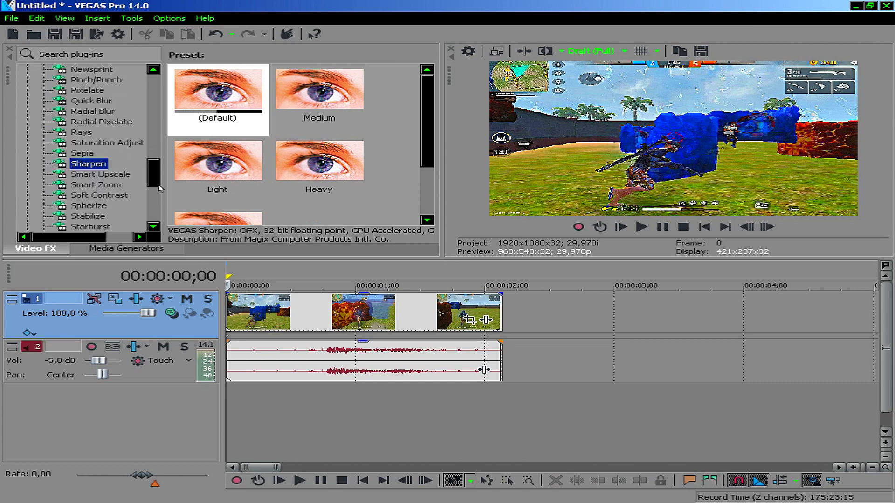
pyautogui.scroll(-2, 158, 189)
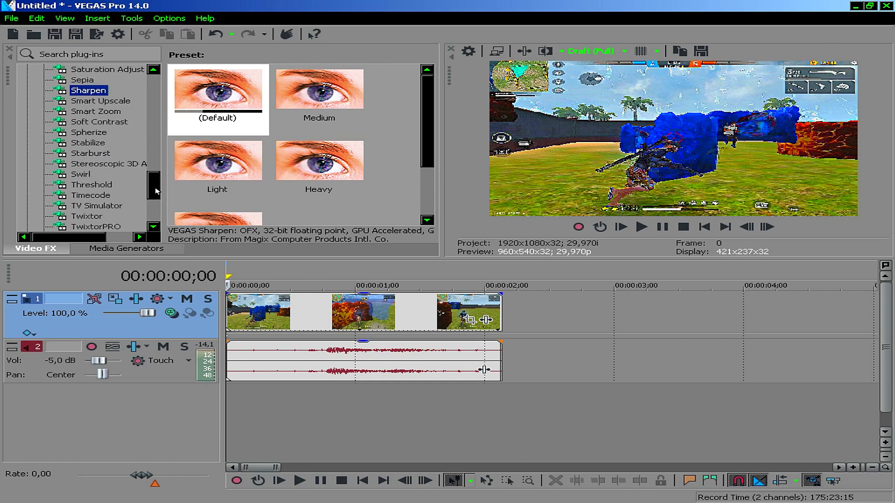
pyautogui.scroll(-2, 160, 167)
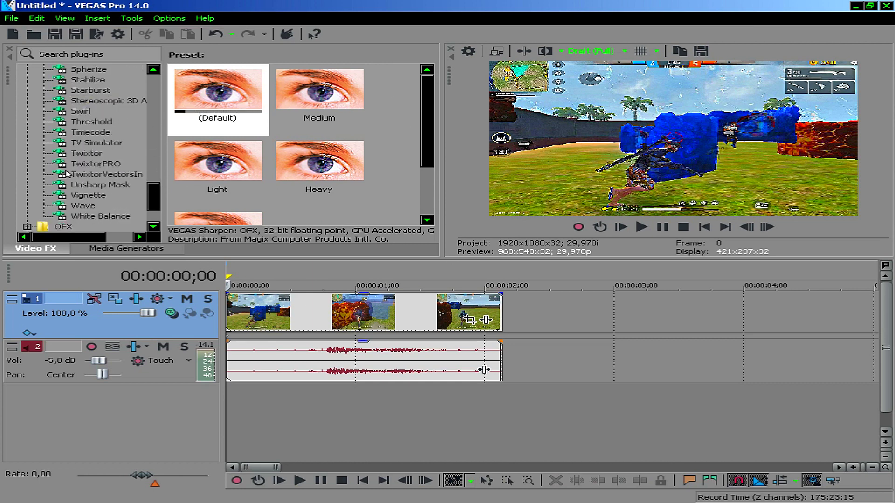
pyautogui.click(105, 184)
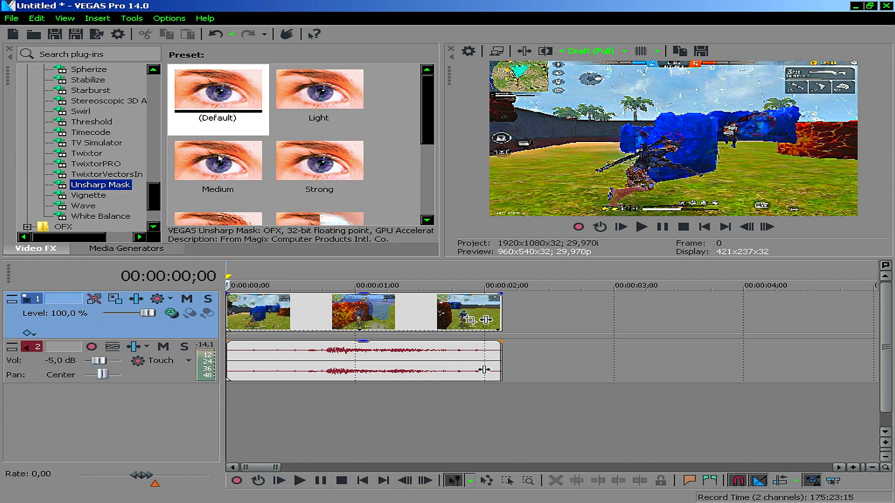
pyautogui.moveTo(195, 84); pyautogui.dragTo(119, 338)
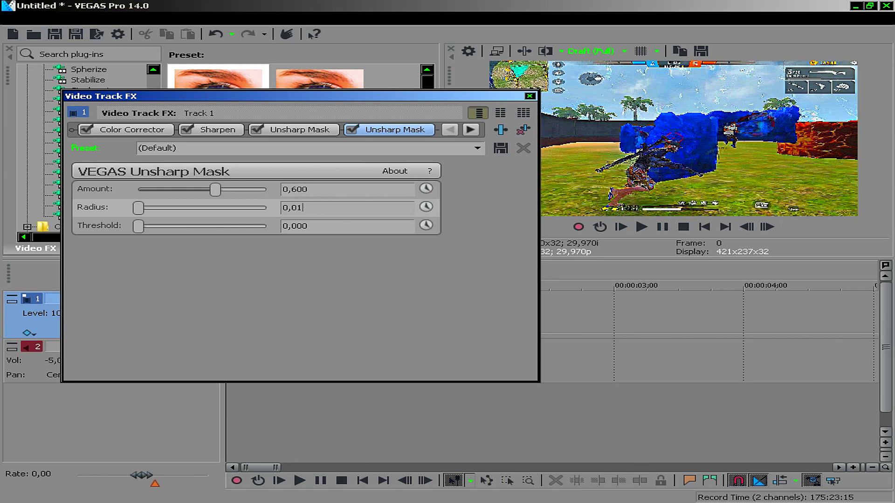
# - Set the second Unsharp Mask's radius to 0,015 and close the track effect settings after checking its preset list
pyautogui.click(405, 147)
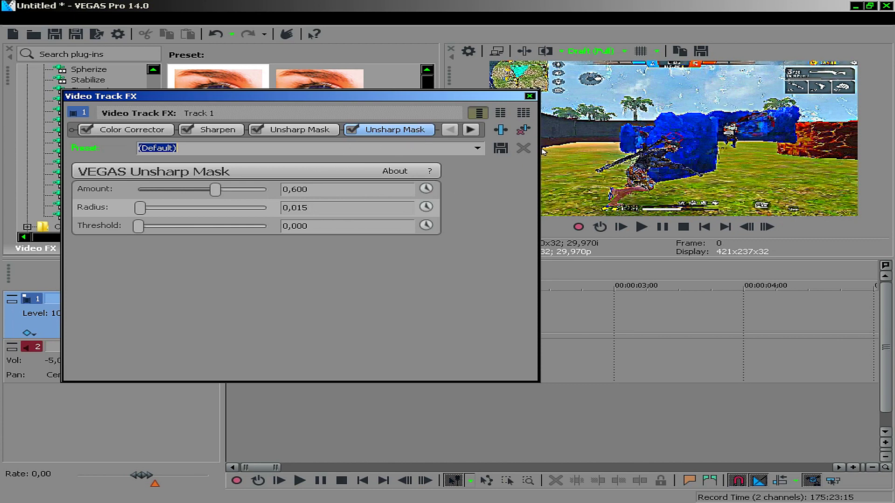
pyautogui.click(477, 149)
pyautogui.click(274, 219)
pyautogui.click(530, 97)
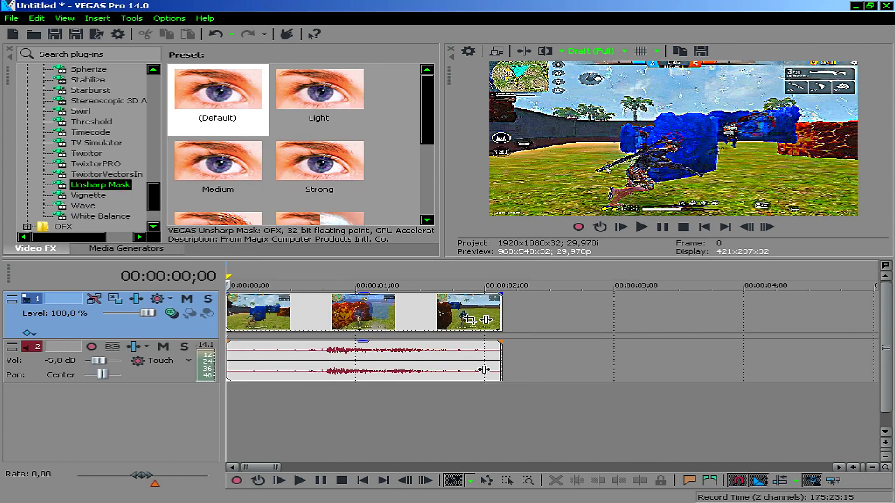
# - Switch the preview to Best (Full) quality to inspect the sharpened picture
pyautogui.click(592, 50)
pyautogui.moveTo(606, 112)
pyautogui.click(689, 124)
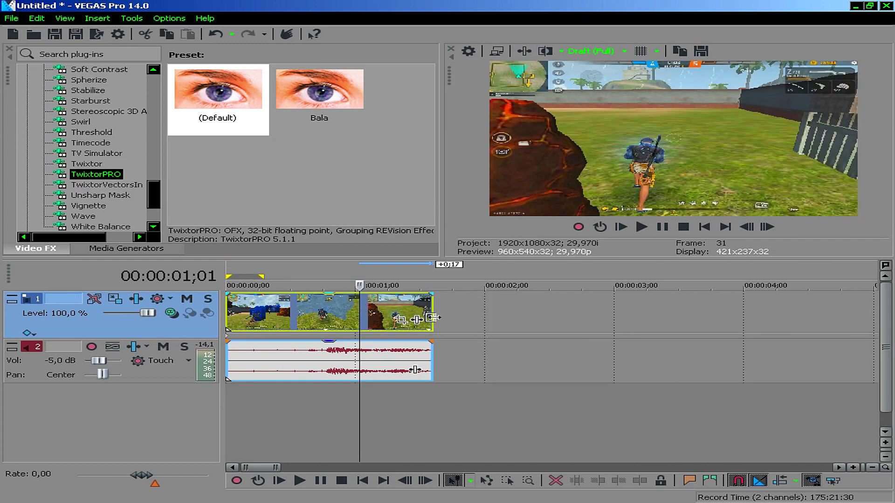
# - Examine the processed picture at several points along the shortened clip, returning to the timeline start
pyautogui.click(278, 412)
pyautogui.click(252, 412)
pyautogui.click(338, 430)
pyautogui.click(476, 424)
pyautogui.click(434, 424)
pyautogui.click(287, 423)
pyautogui.click(257, 425)
pyautogui.click(238, 427)
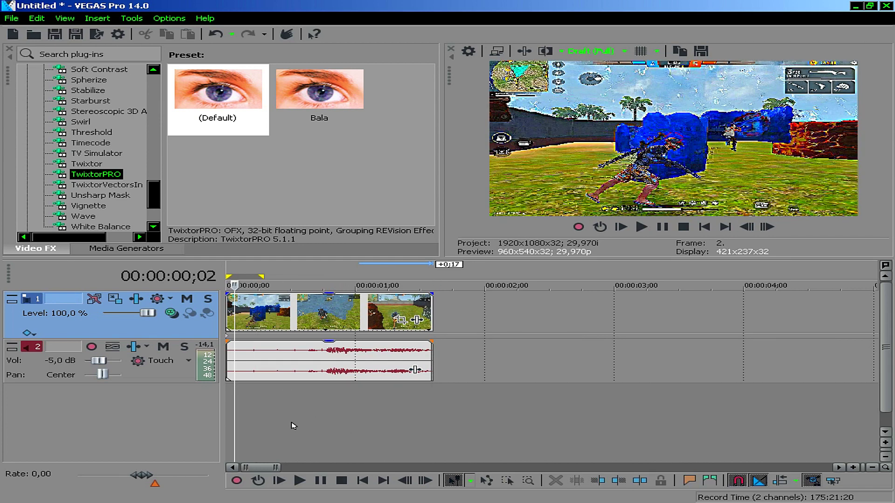
pyautogui.hotkey('ctrl', 'Home')
pyautogui.click(440, 418)
pyautogui.click(240, 414)
pyautogui.moveTo(224, 414); pyautogui.dragTo(319, 400)
pyautogui.hotkey('ctrl', 'Home')
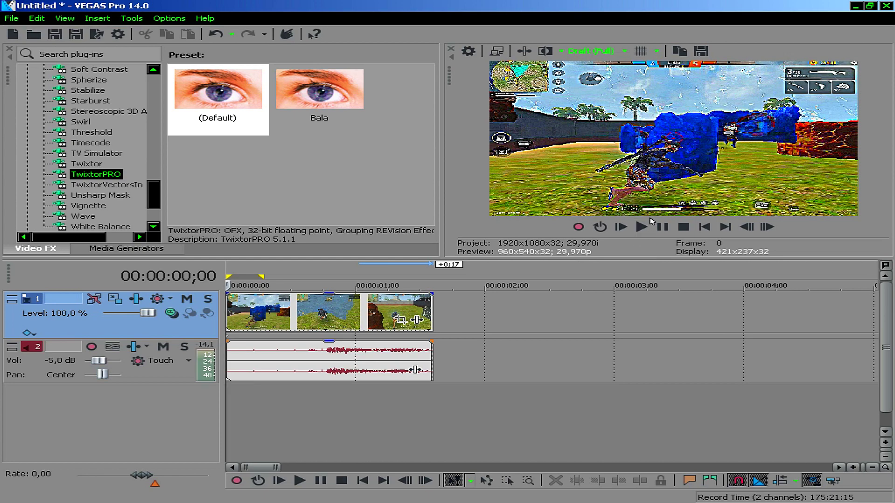
# - Play the clip from the start, pause it and check a frame near the beginning
pyautogui.click(641, 227)
pyautogui.click(663, 227)
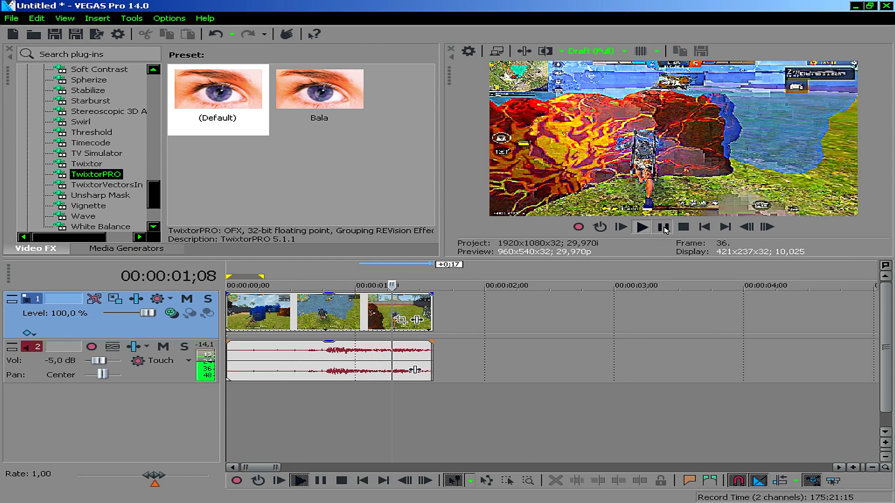
pyautogui.click(258, 399)
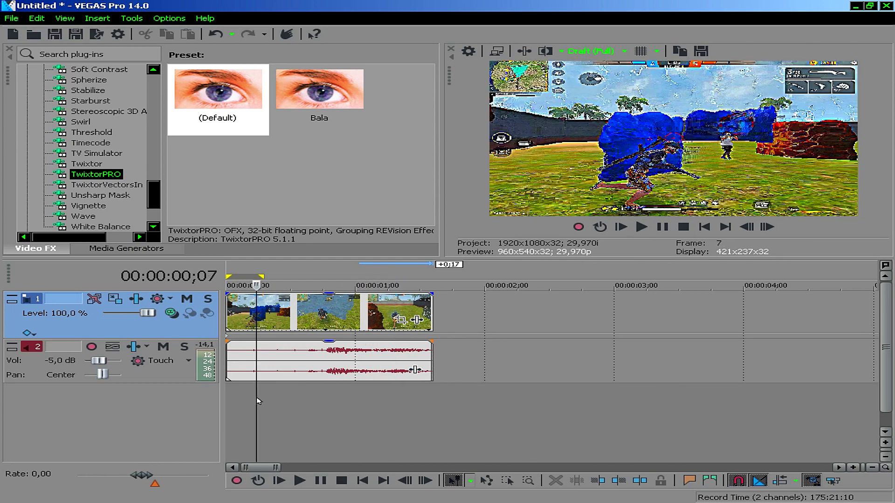
# - Return the cursor to the start of the timeline, keeping the track list displayed
pyautogui.doubleClick(222, 428)
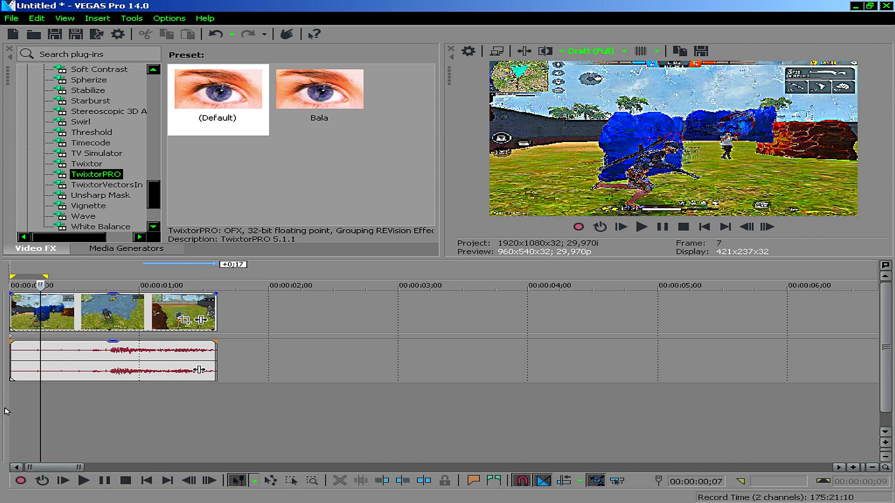
pyautogui.doubleClick(6, 404)
pyautogui.click(229, 411)
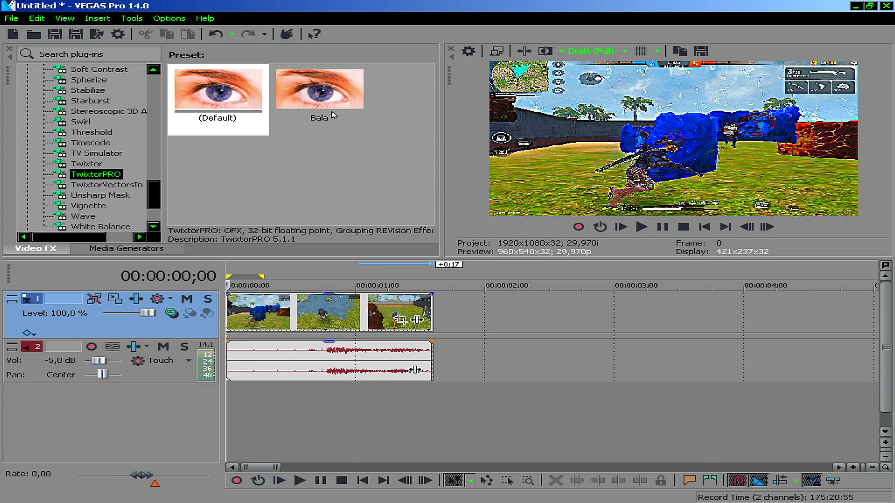
pyautogui.moveTo(444, 8)
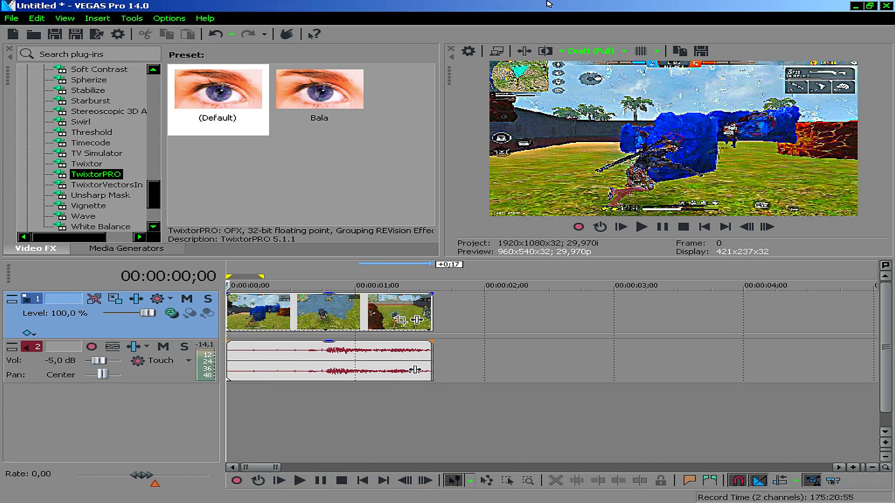